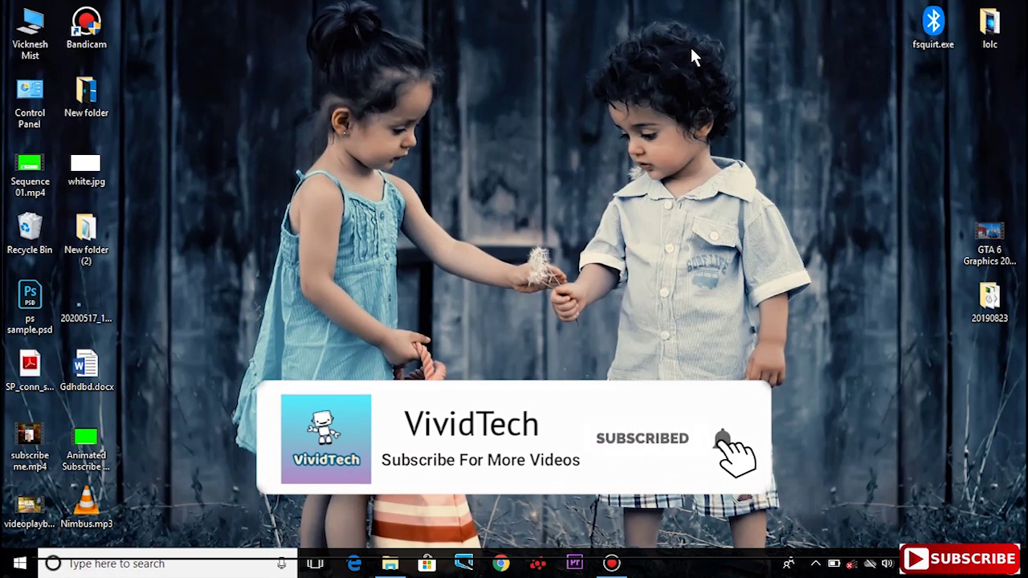
Find Troubleshoot settings through search and run the Hardware and Devices troubleshooter.
{"action": "left_click", "coordinate": [163, 563]}
{"action": "type", "text": "trou"}
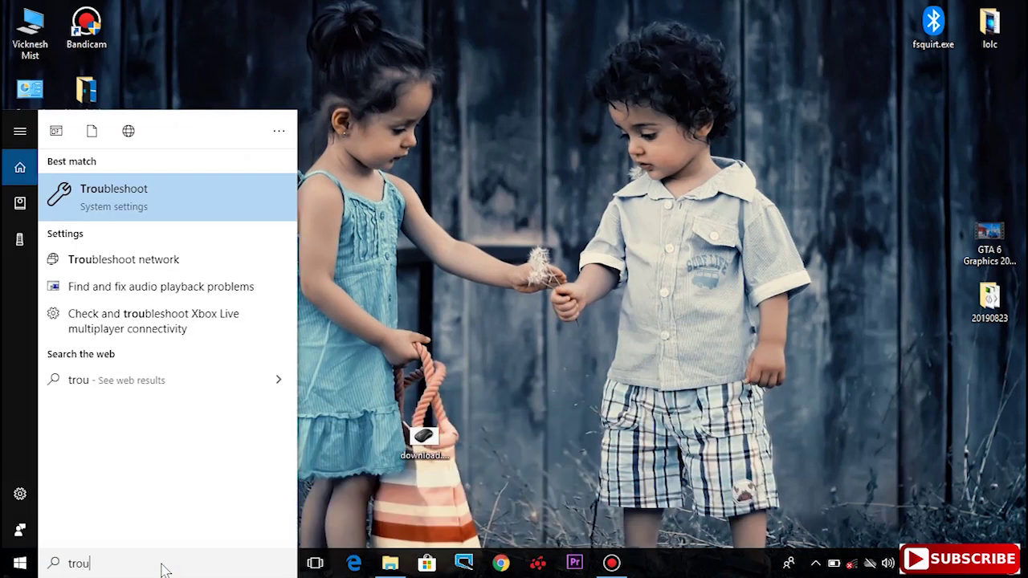
{"action": "left_click", "coordinate": [121, 211]}
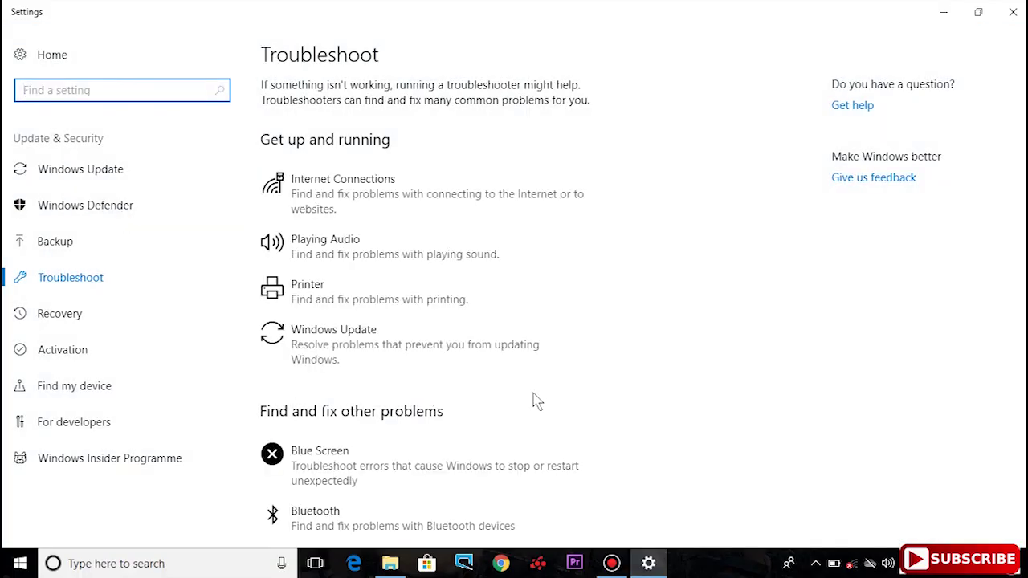
{"action": "scroll", "coordinate": [541, 382], "scroll_direction": "down", "scroll_amount": 1}
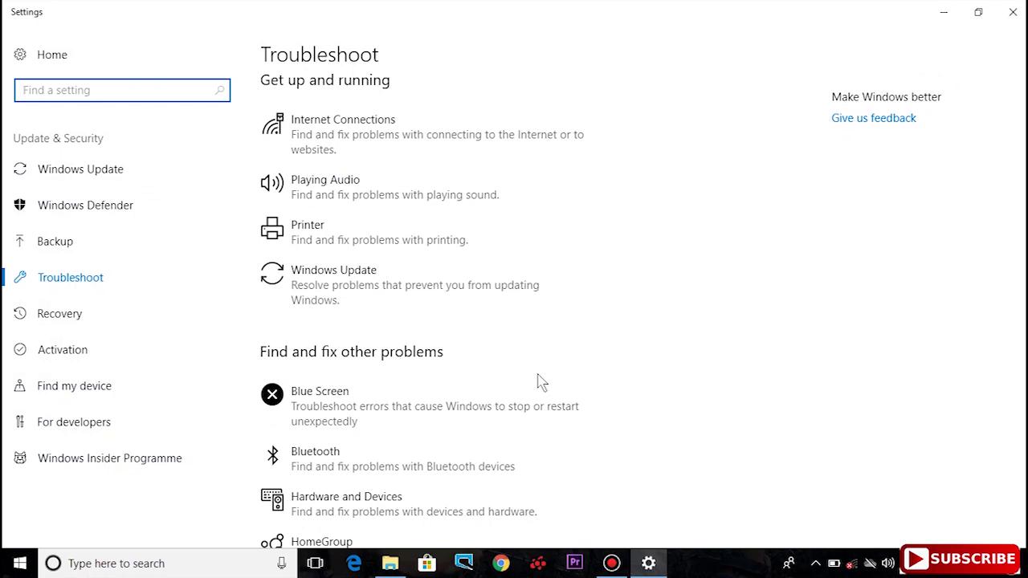
{"action": "scroll", "coordinate": [599, 354], "scroll_direction": "down", "scroll_amount": 3}
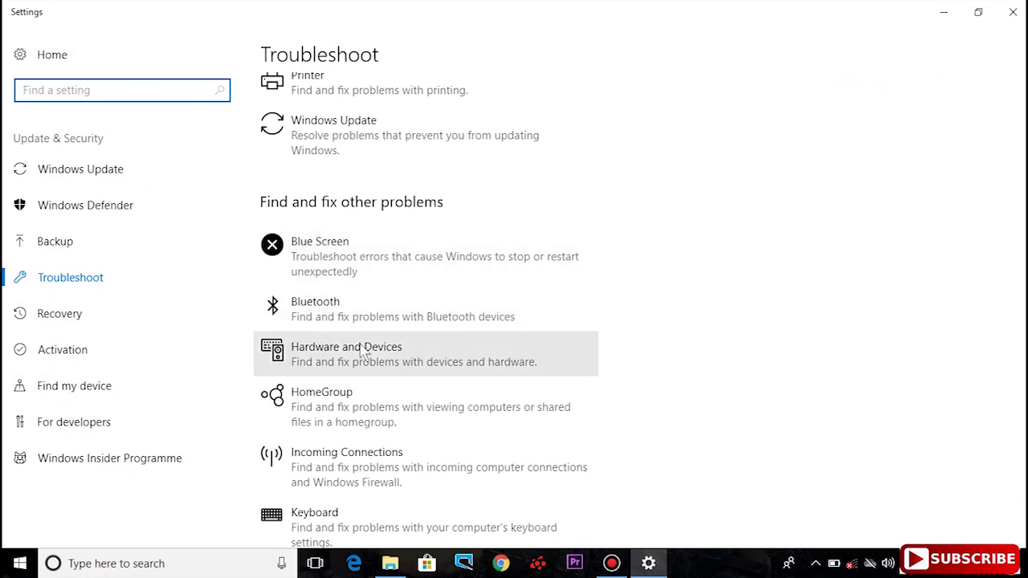
{"action": "left_click", "coordinate": [410, 356]}
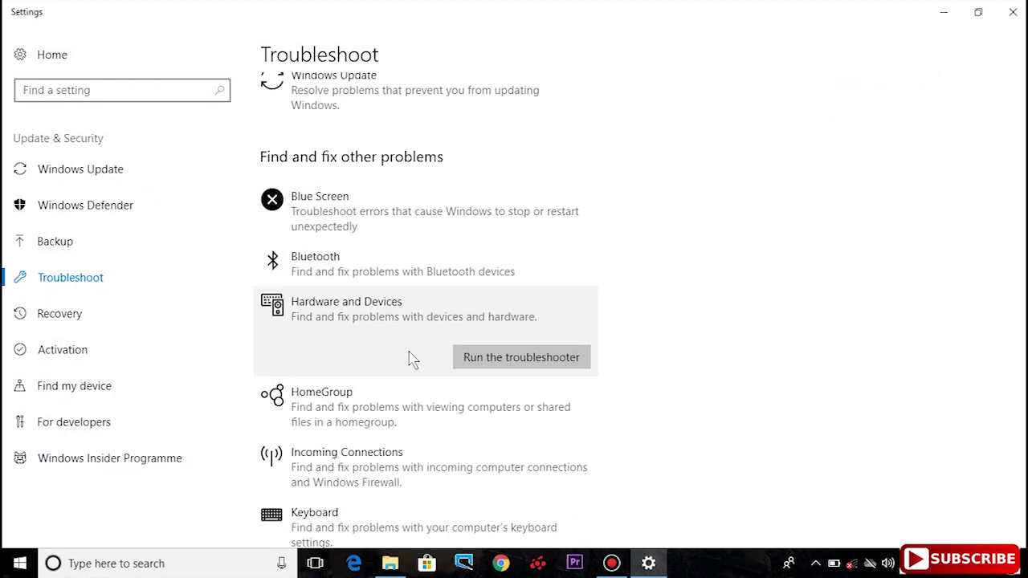
{"action": "left_click", "coordinate": [521, 362]}
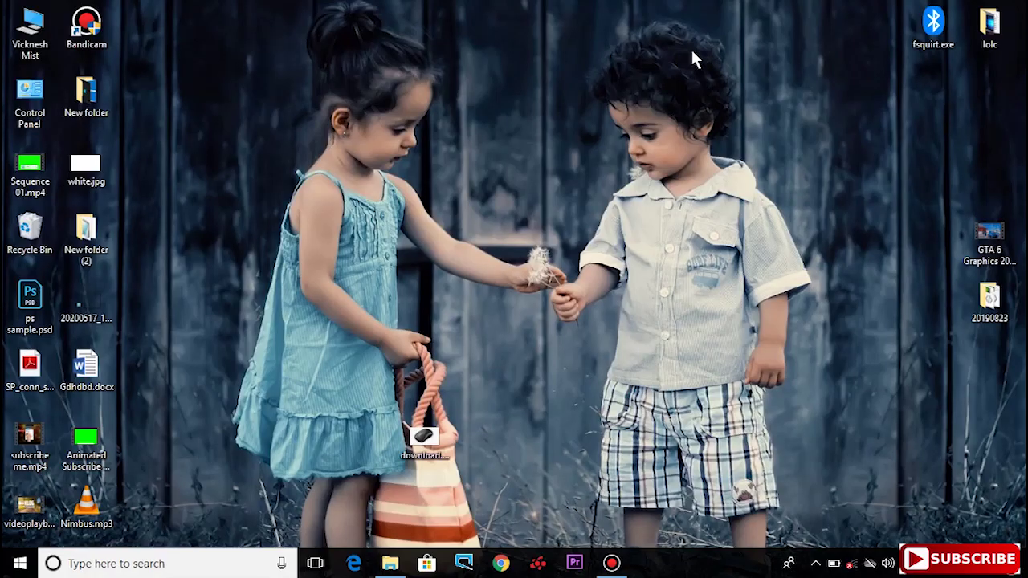
Launch Device Manager from search and maximize its window.
{"action": "left_click", "coordinate": [119, 569]}
{"action": "type", "text": "devic"}
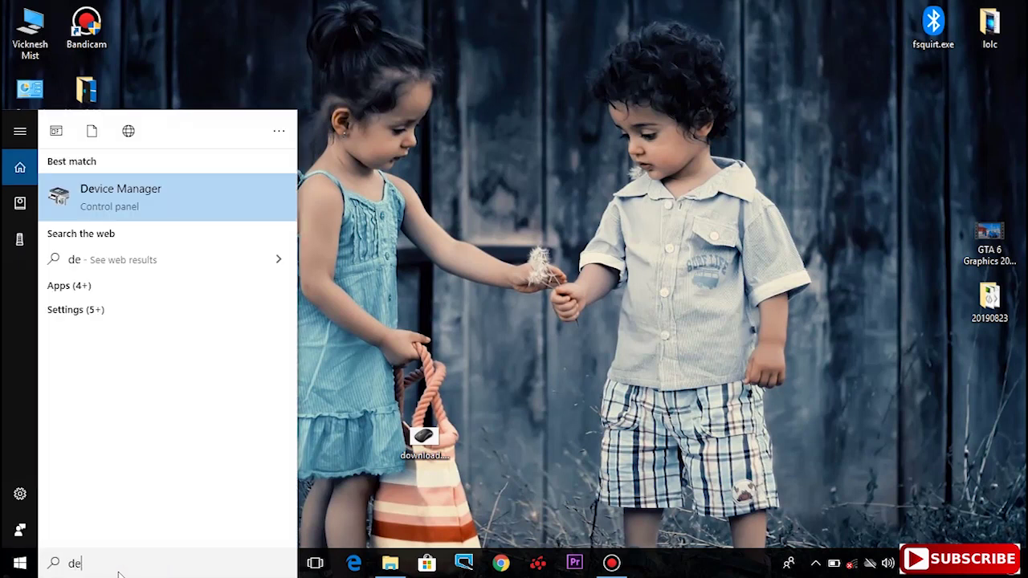
{"action": "left_click", "coordinate": [143, 217]}
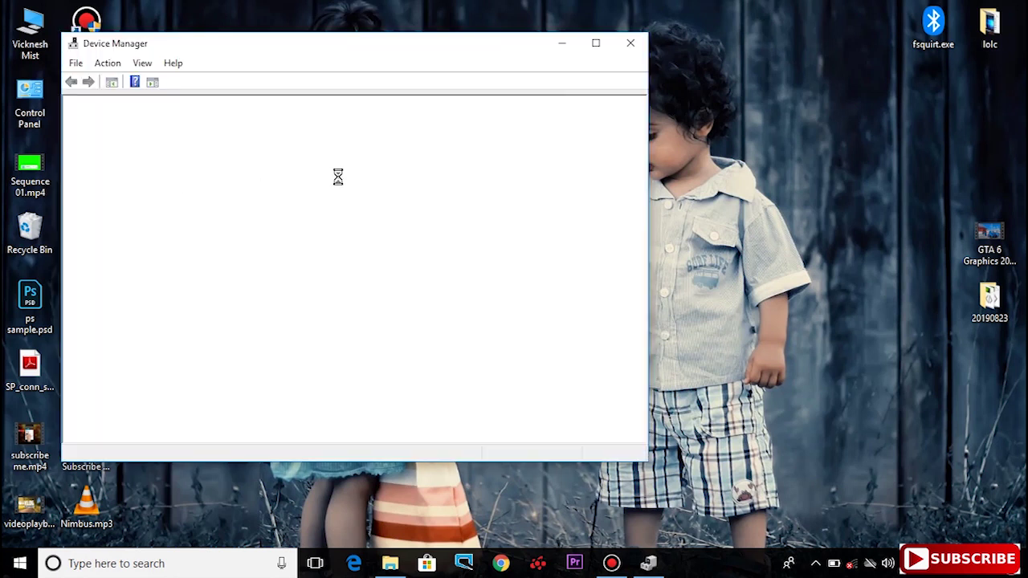
{"action": "left_click", "coordinate": [595, 43]}
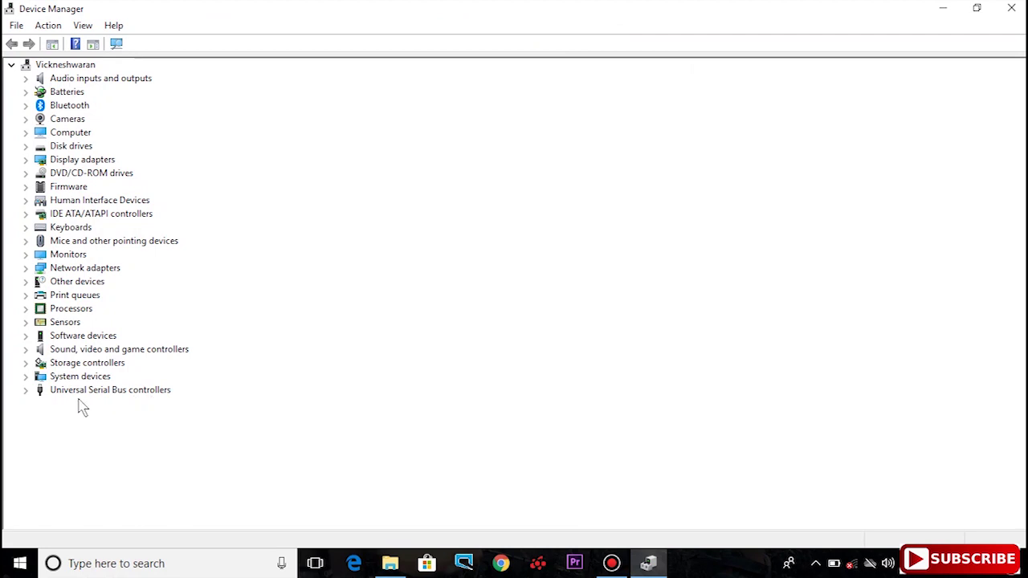
Expand Universal Serial Bus controllers and bring up the Intel USB 3.0 host controller's context menu.
{"action": "left_click", "coordinate": [26, 391]}
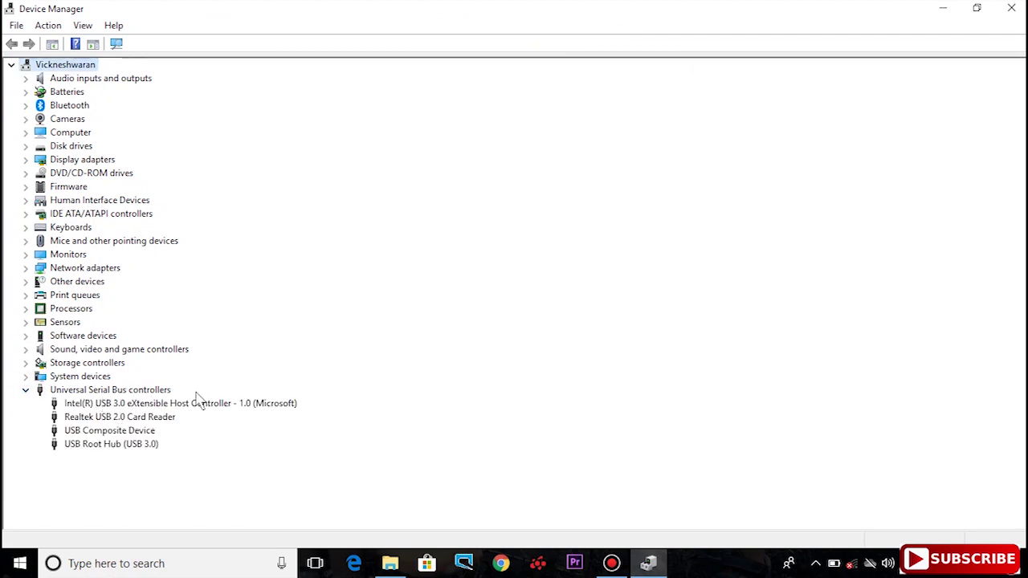
{"action": "left_click", "coordinate": [149, 404]}
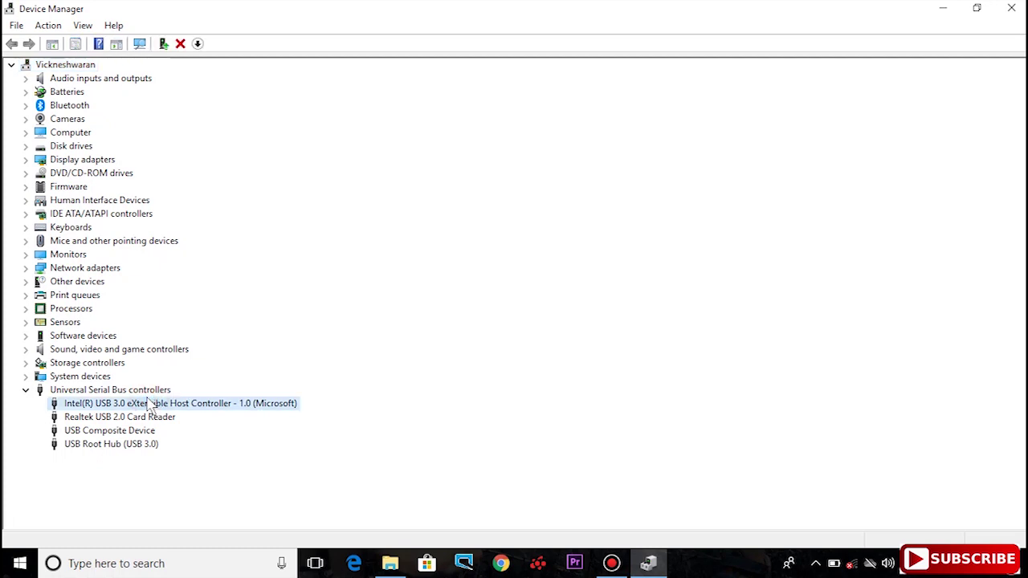
{"action": "right_click", "coordinate": [149, 392]}
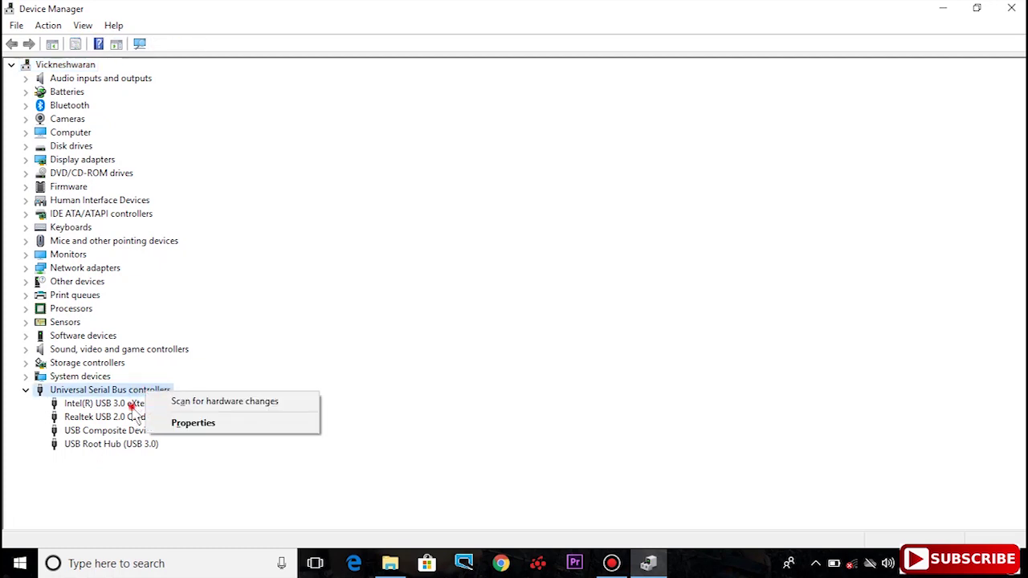
{"action": "right_click", "coordinate": [133, 406]}
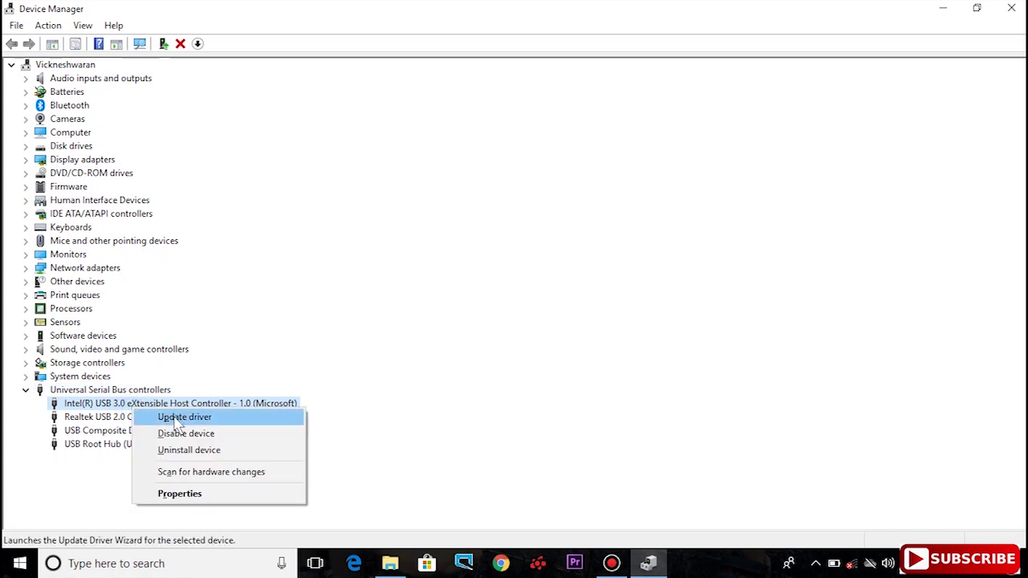
Install the USB xHCI Compliant Host Controller driver on the Intel USB 3.0 controller from the compatible-driver list.
{"action": "left_click", "coordinate": [174, 417]}
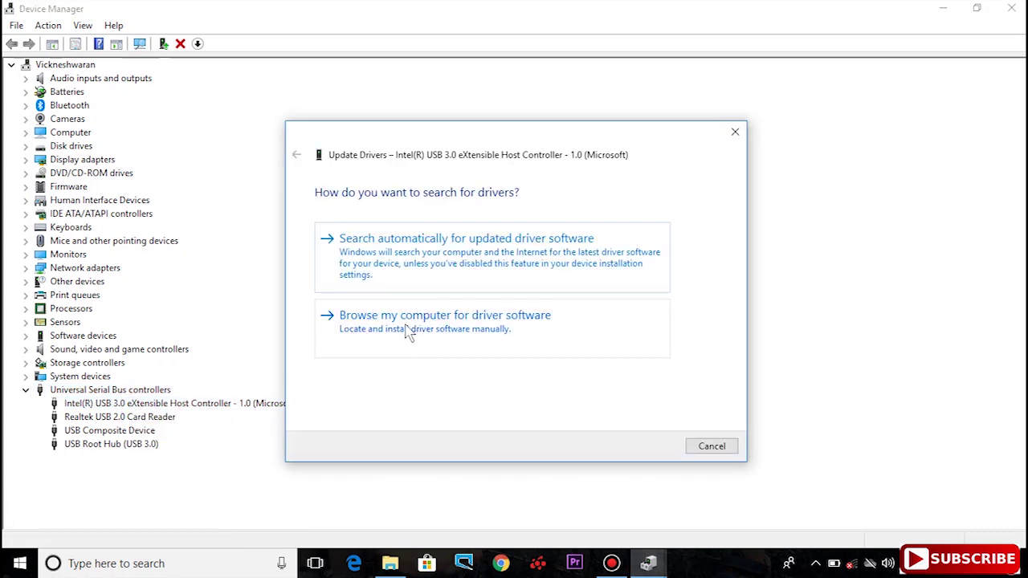
{"action": "left_click", "coordinate": [498, 325]}
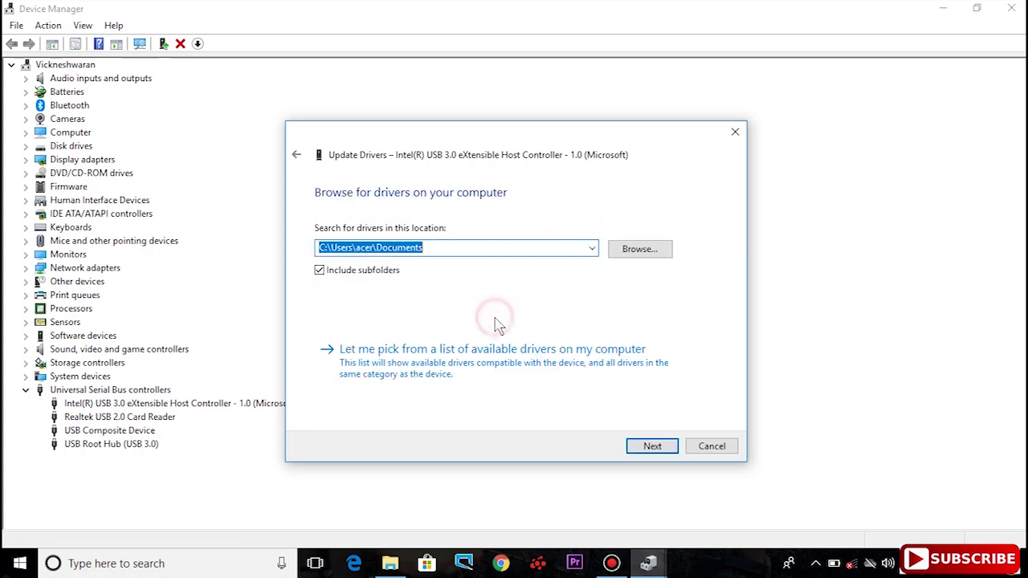
{"action": "left_click", "coordinate": [470, 369]}
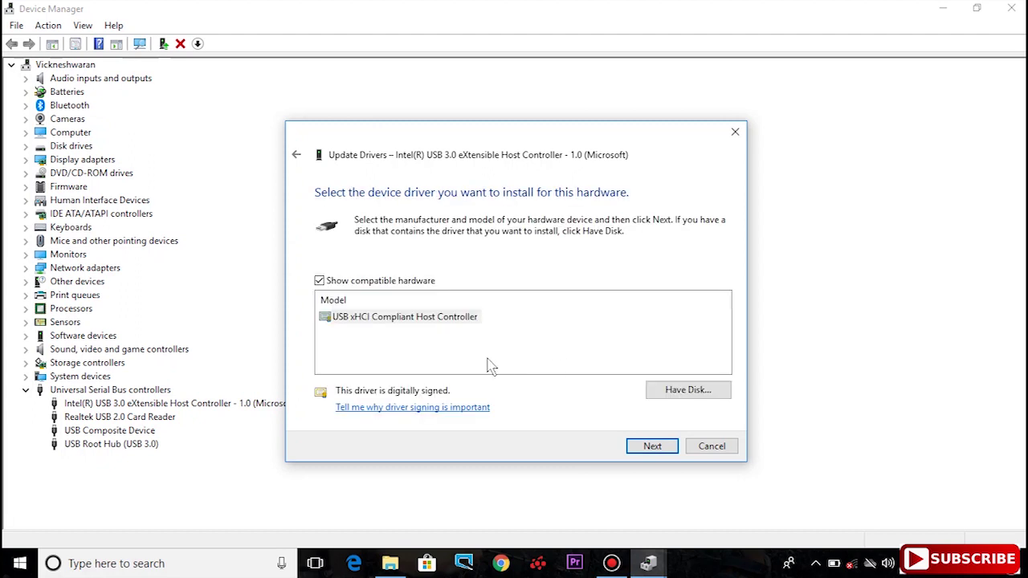
{"action": "left_click", "coordinate": [406, 321]}
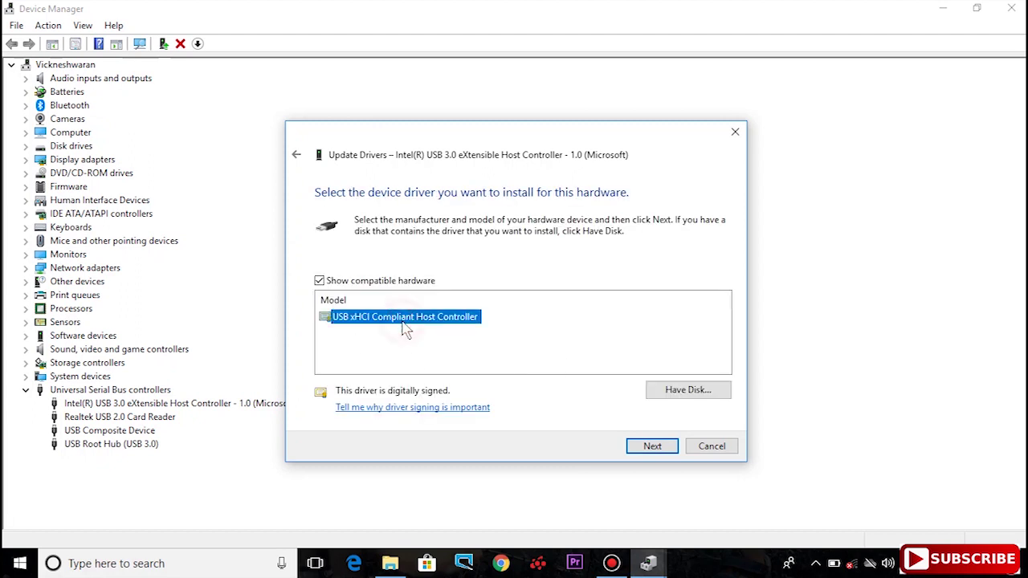
{"action": "left_click", "coordinate": [664, 444]}
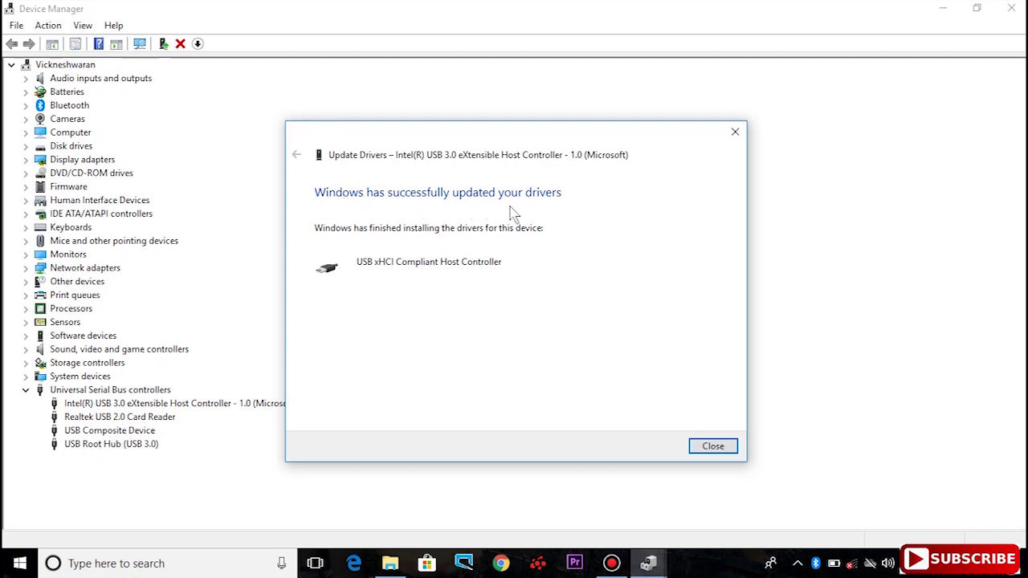
{"action": "left_click", "coordinate": [714, 447]}
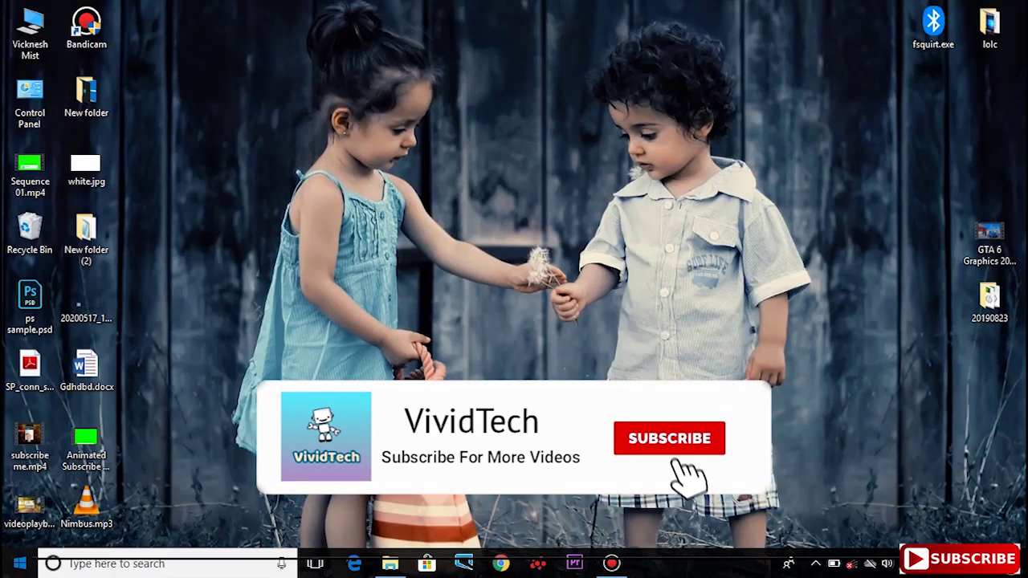
{"action": "left_click", "coordinate": [20, 564]}
Check Update & Security in Windows Settings, then close Settings.
{"action": "left_click", "coordinate": [17, 494]}
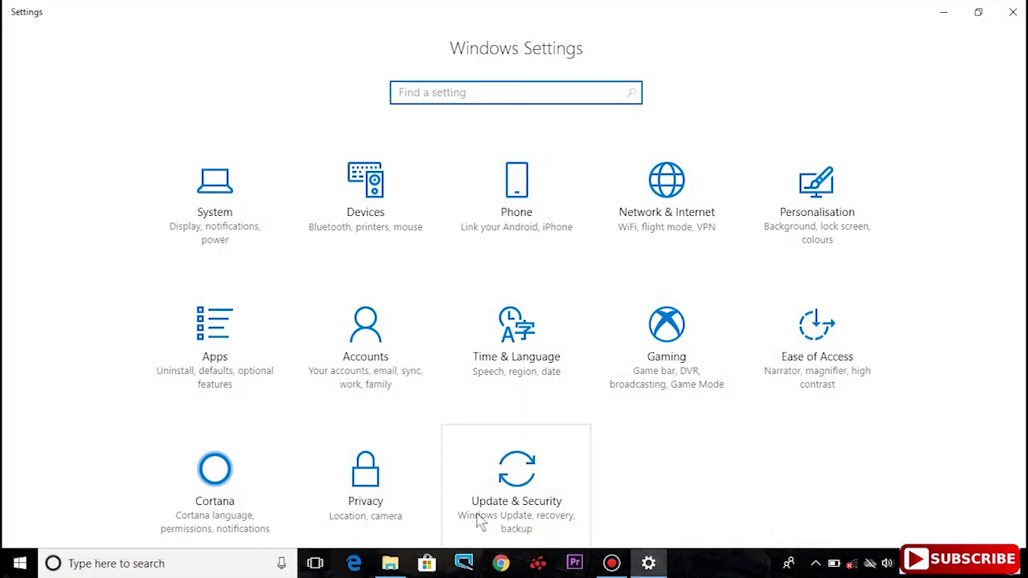
{"action": "left_click", "coordinate": [543, 500]}
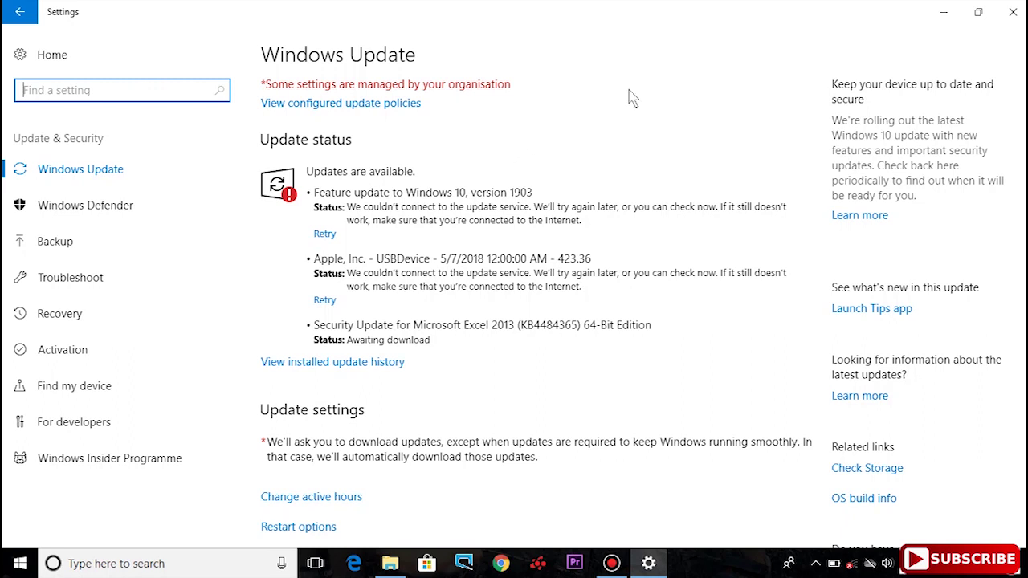
{"action": "left_click", "coordinate": [1013, 11]}
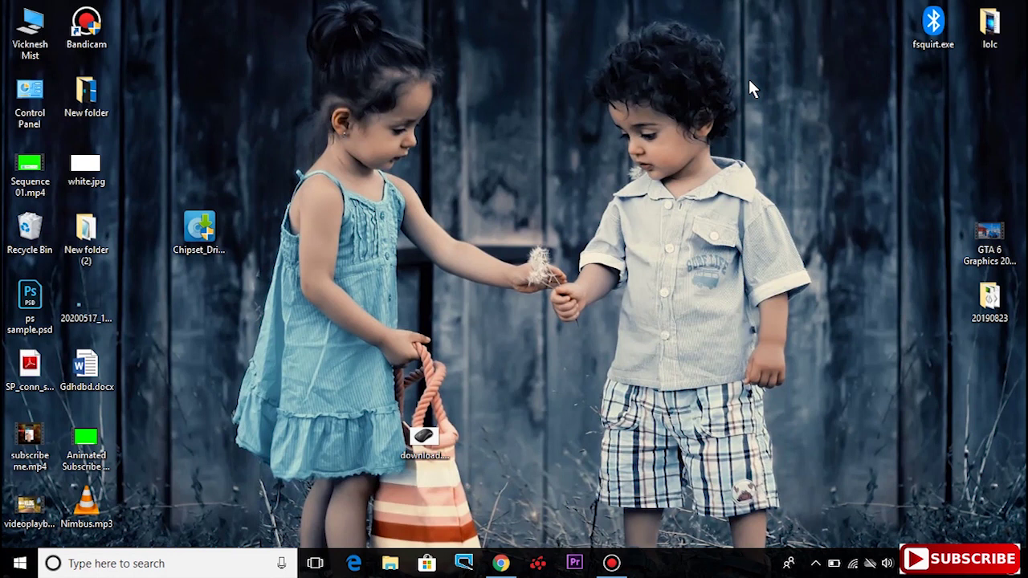
{"action": "left_click", "coordinate": [500, 563]}
Search the web for 'dell inpiron 5559 usb driver'.
{"action": "left_click", "coordinate": [231, 37]}
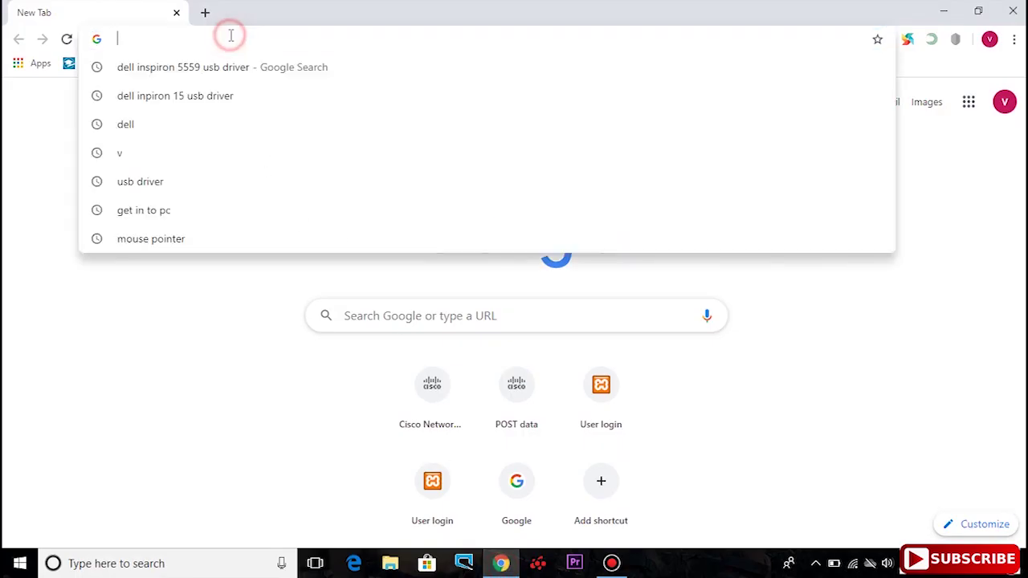
{"action": "type", "text": "de"}
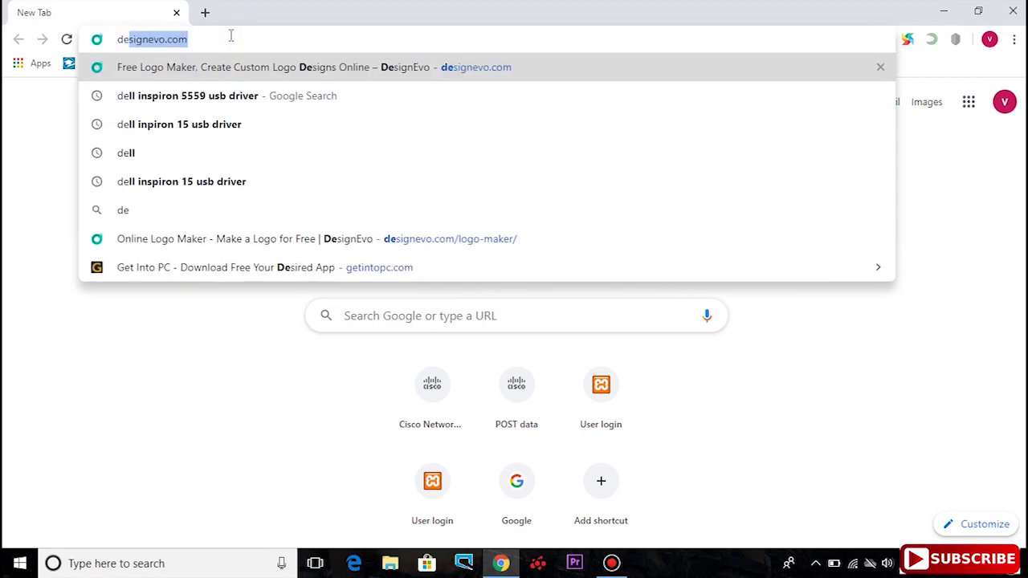
{"action": "type", "text": "ll "}
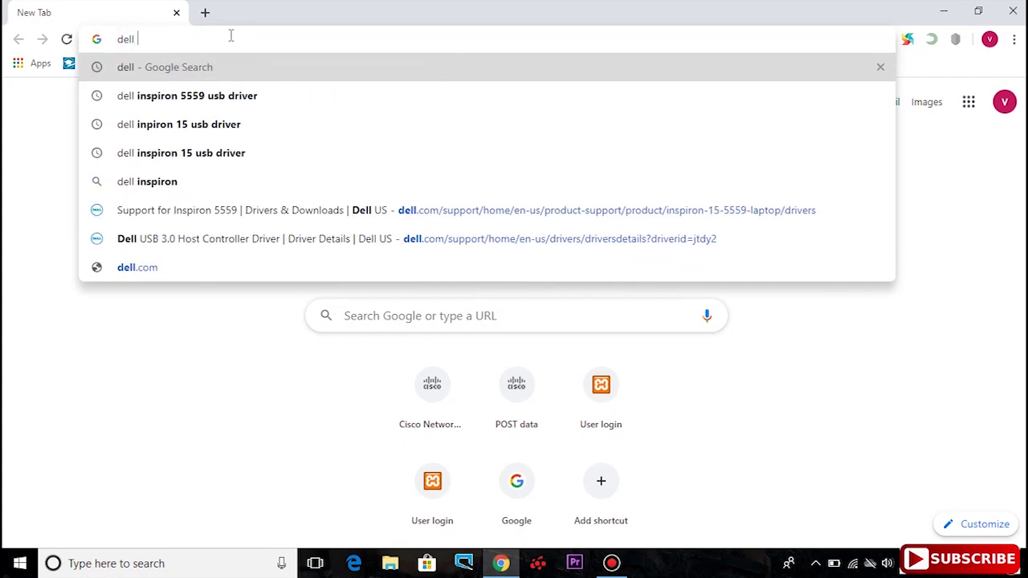
{"action": "type", "text": "inpiron 55"}
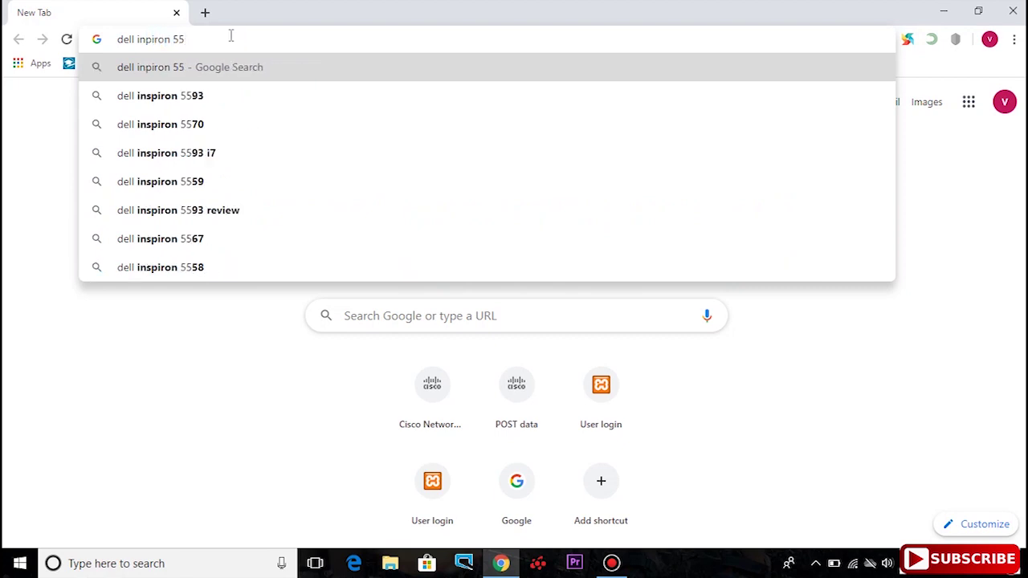
{"action": "type", "text": "59 usb "}
{"action": "type", "text": "driver"}
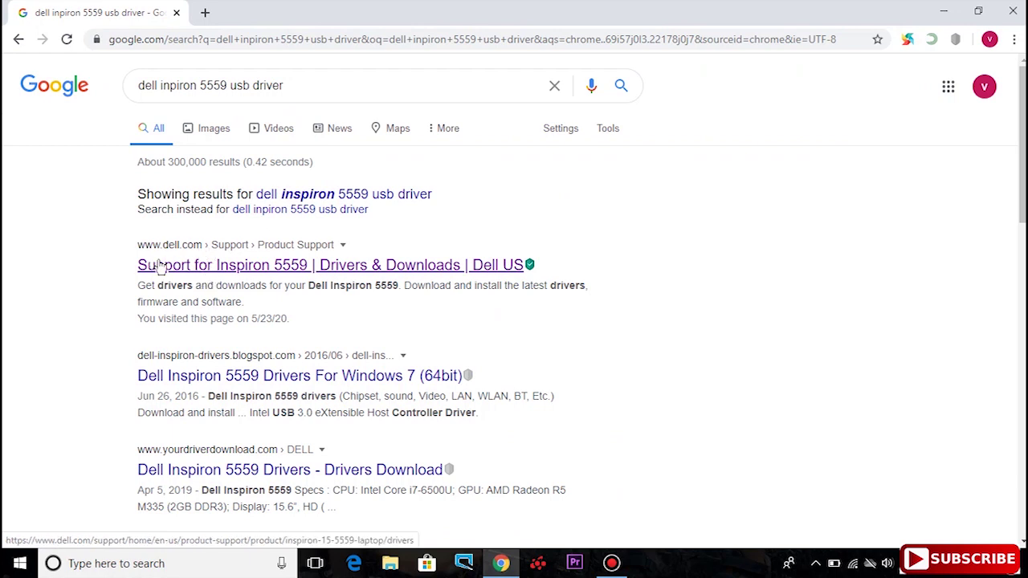
Open the Dell Inspiron 5559 drivers page with Windows 10, 64-bit selected as the OS.
{"action": "left_click", "coordinate": [216, 277]}
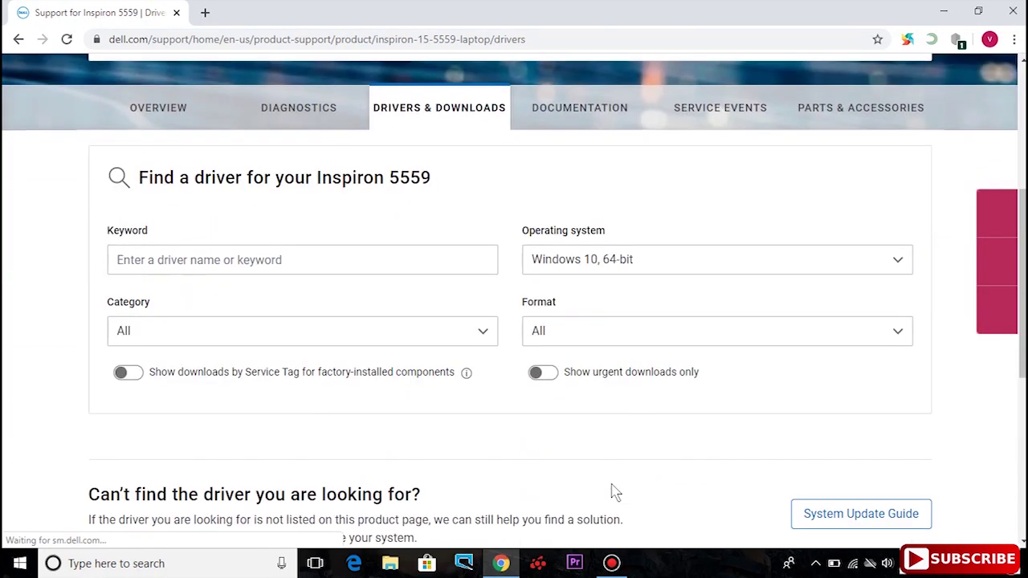
{"action": "scroll", "coordinate": [659, 408], "scroll_direction": "down", "scroll_amount": 1}
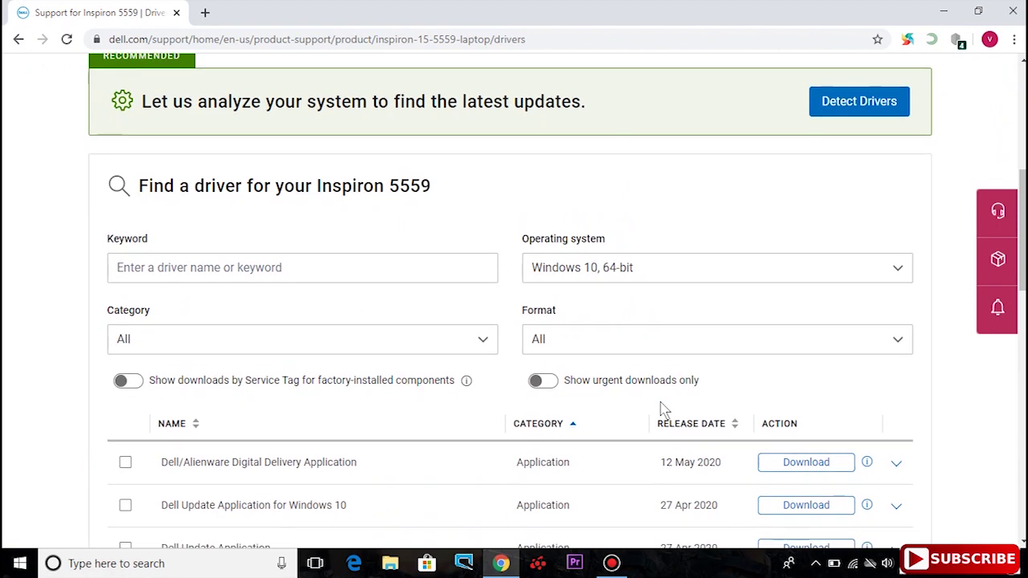
{"action": "left_click", "coordinate": [623, 265]}
{"action": "left_click", "coordinate": [626, 267]}
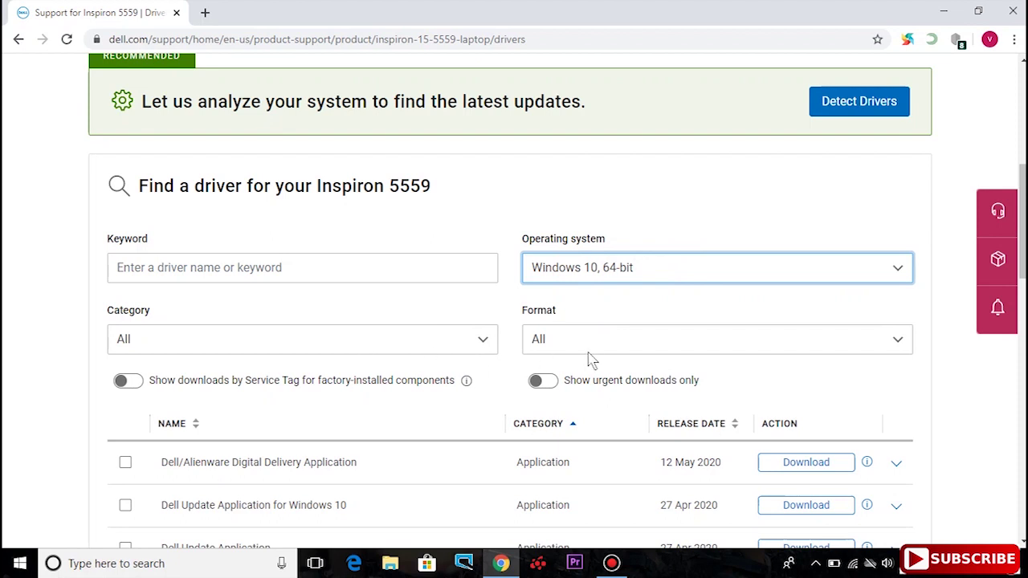
Filter drivers by keyword 'usb' and download the Realtek USB Memory Card Reader Driver.
{"action": "scroll", "coordinate": [590, 360], "scroll_direction": "down", "scroll_amount": 1}
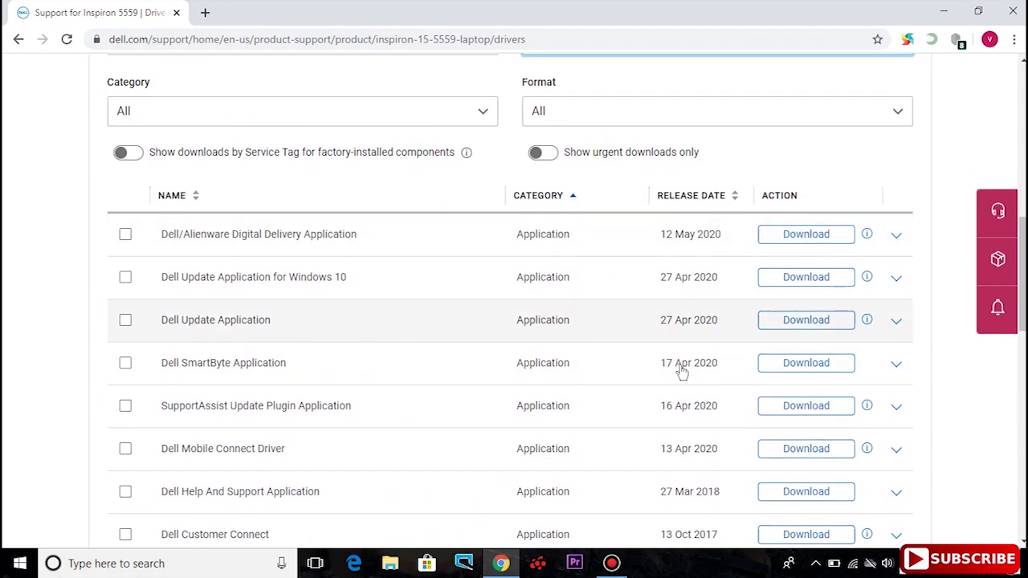
{"action": "scroll", "coordinate": [681, 371], "scroll_direction": "down", "scroll_amount": 3}
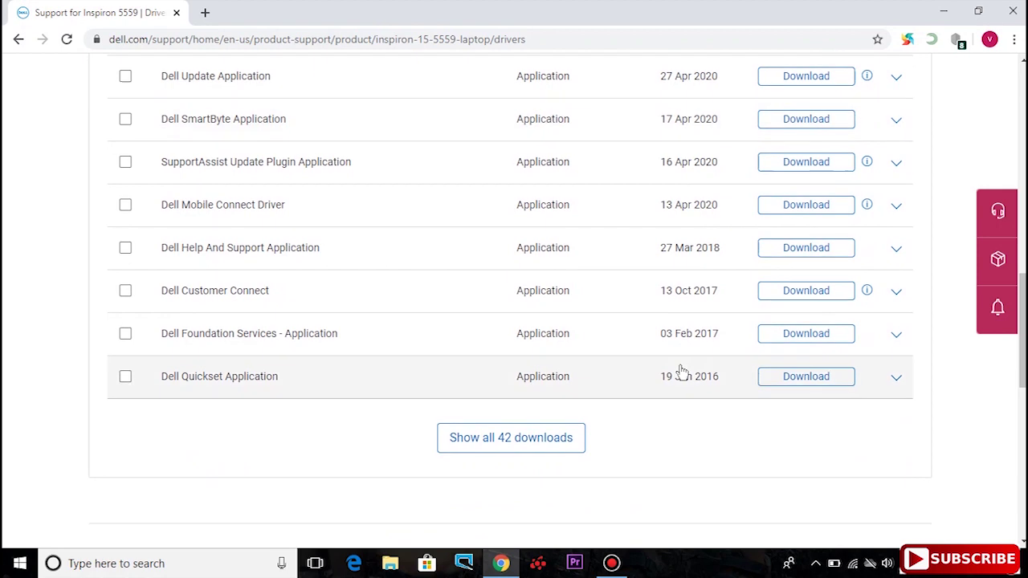
{"action": "scroll", "coordinate": [681, 371], "scroll_direction": "up", "scroll_amount": 2}
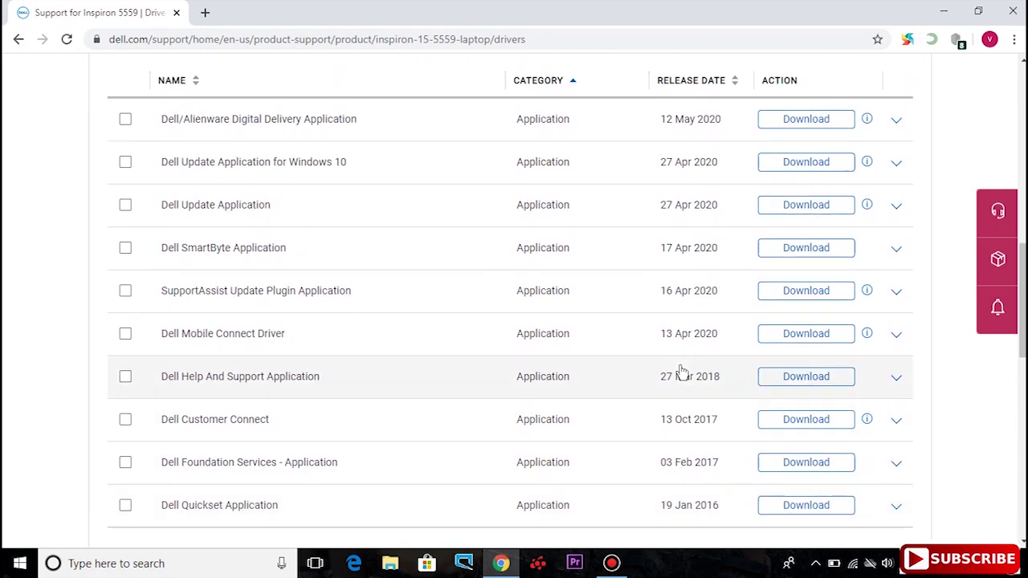
{"action": "scroll", "coordinate": [681, 371], "scroll_direction": "up", "scroll_amount": 3}
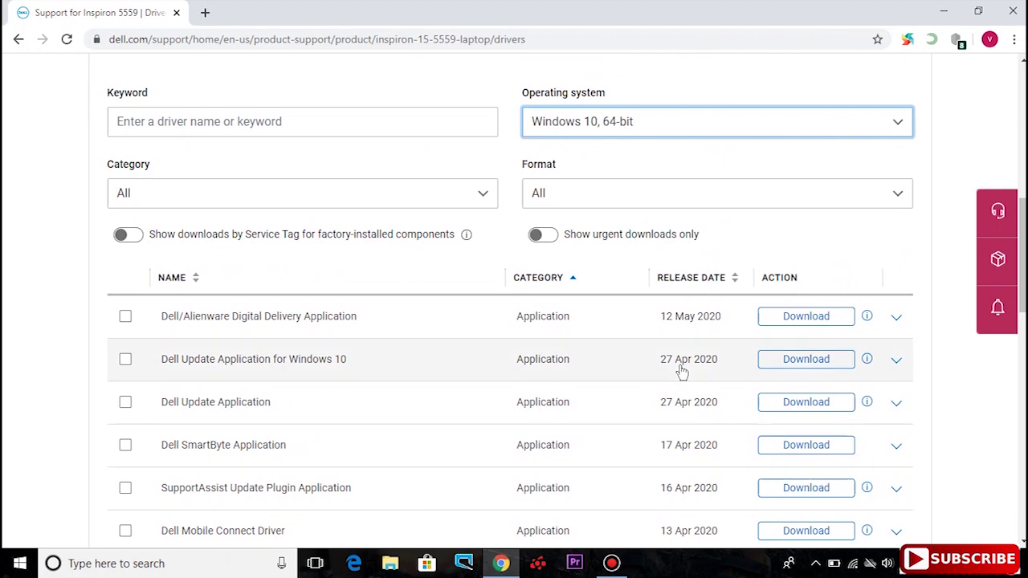
{"action": "left_click", "coordinate": [238, 195]}
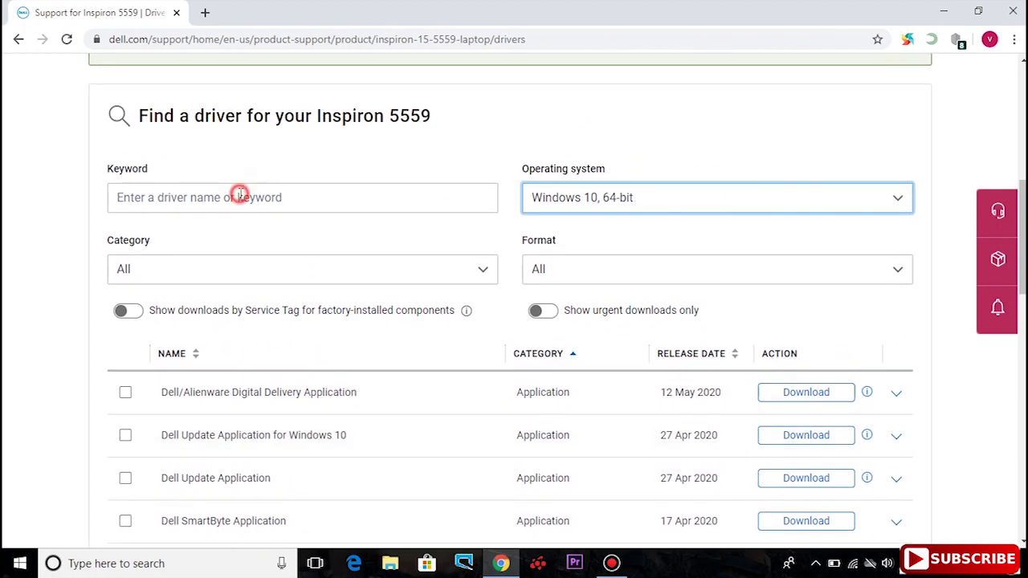
{"action": "type", "text": "usb"}
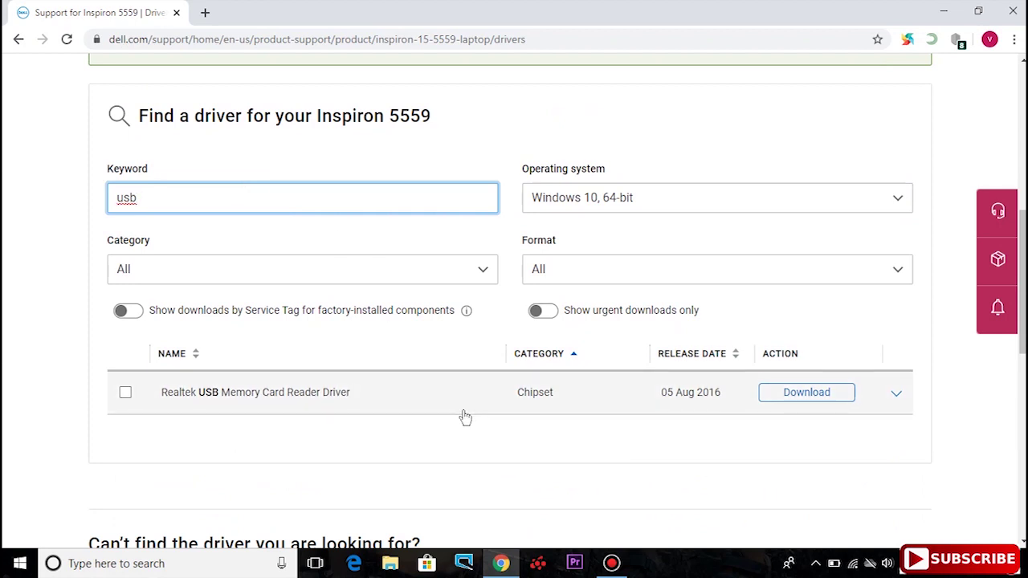
{"action": "left_click", "coordinate": [824, 394]}
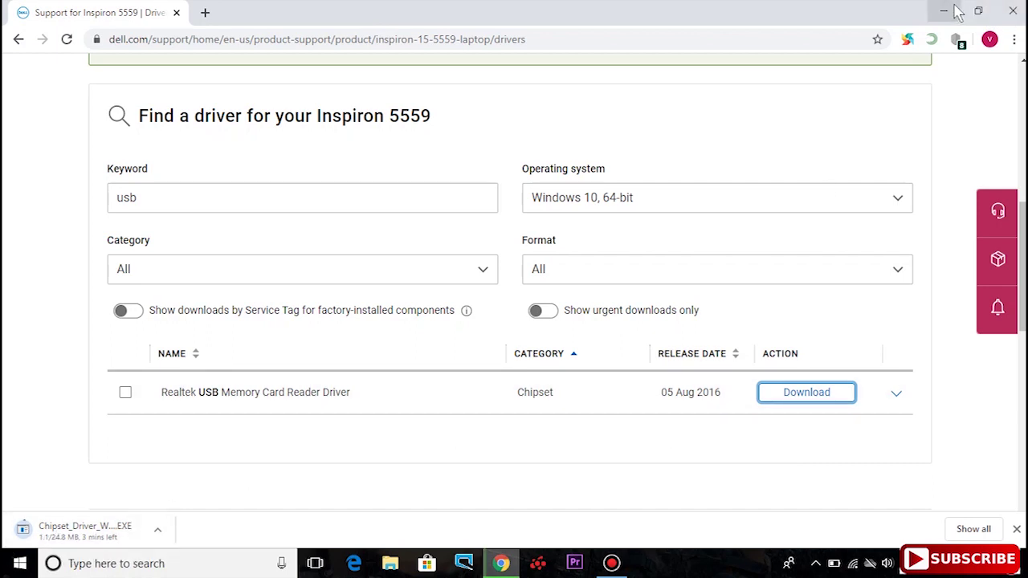
Run the downloaded Chipset_Driver package and install the Realtek USB Memory Card Reader driver.
{"action": "left_click", "coordinate": [955, 10]}
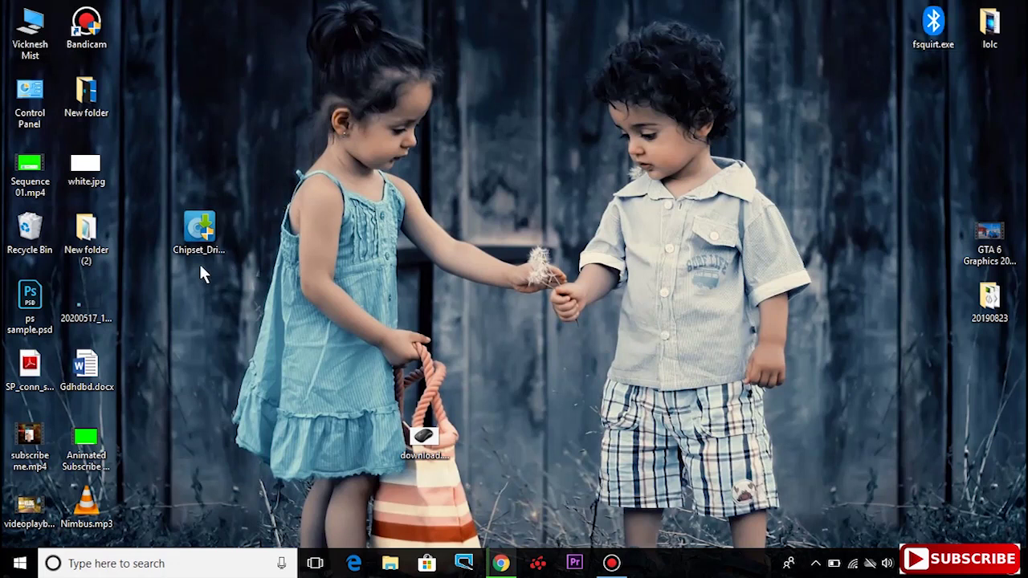
{"action": "double_click", "coordinate": [198, 252]}
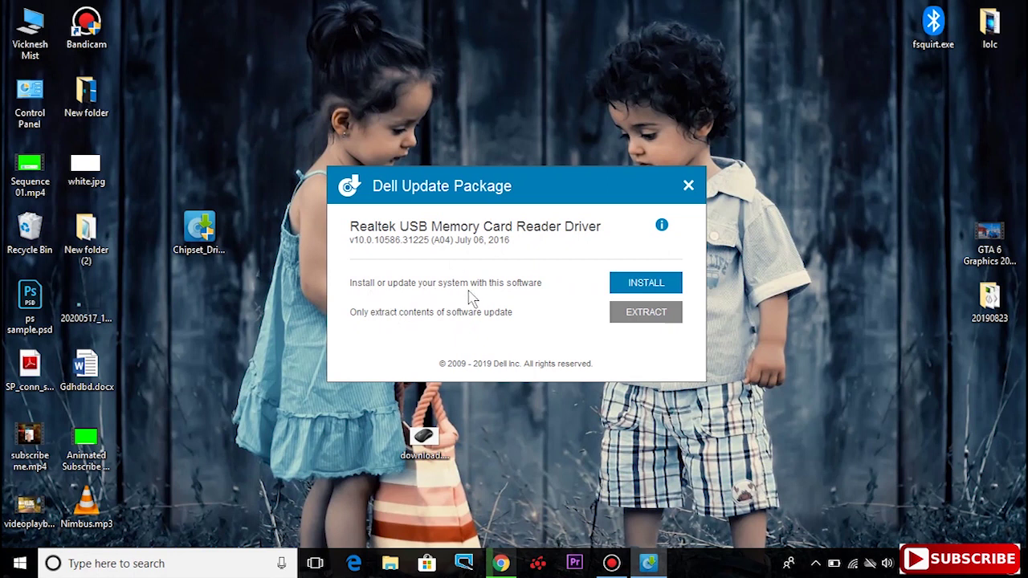
{"action": "left_click", "coordinate": [647, 287]}
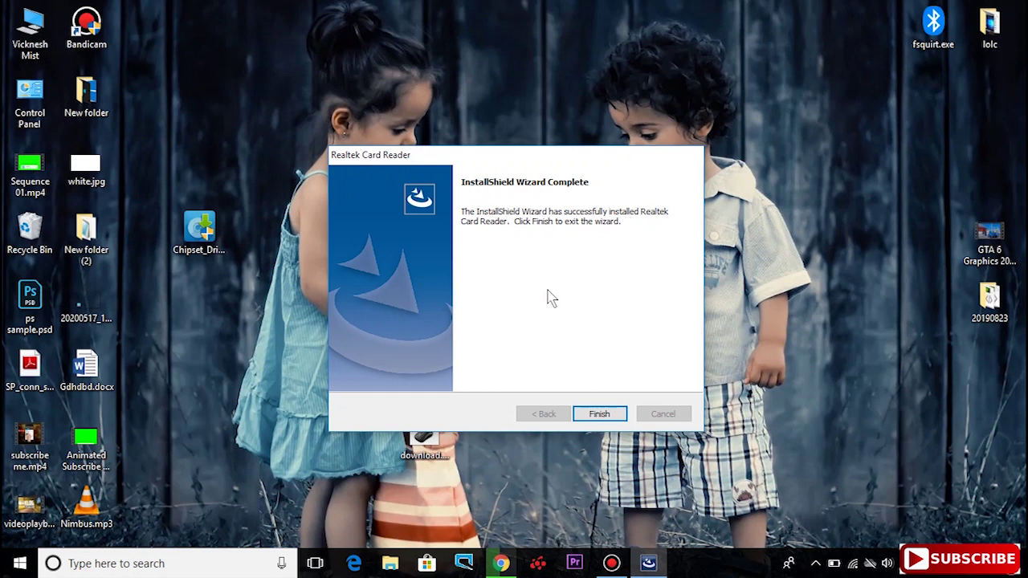
{"action": "left_click", "coordinate": [607, 416]}
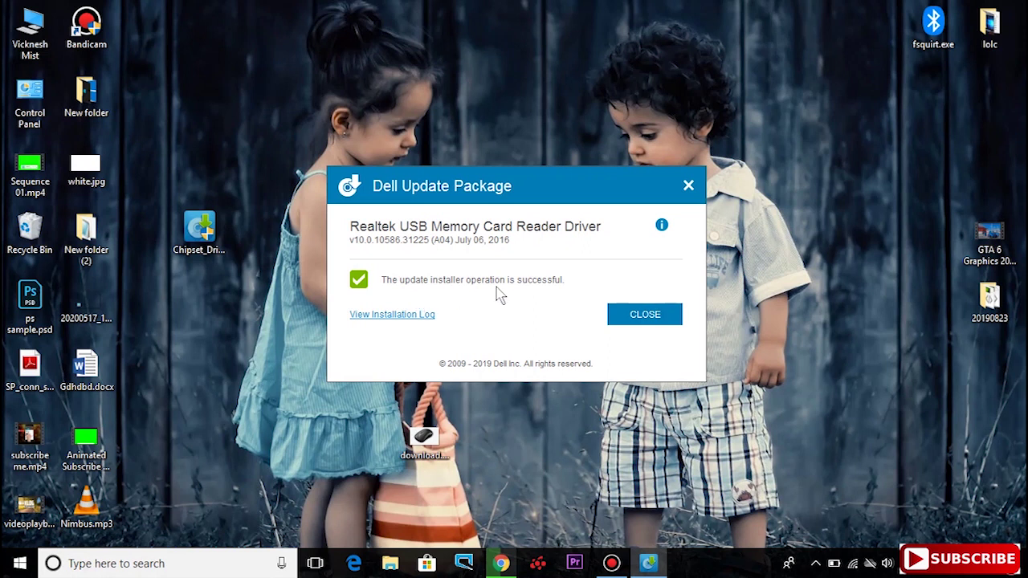
Close the Dell Update Package success dialog.
{"action": "left_click", "coordinate": [647, 316]}
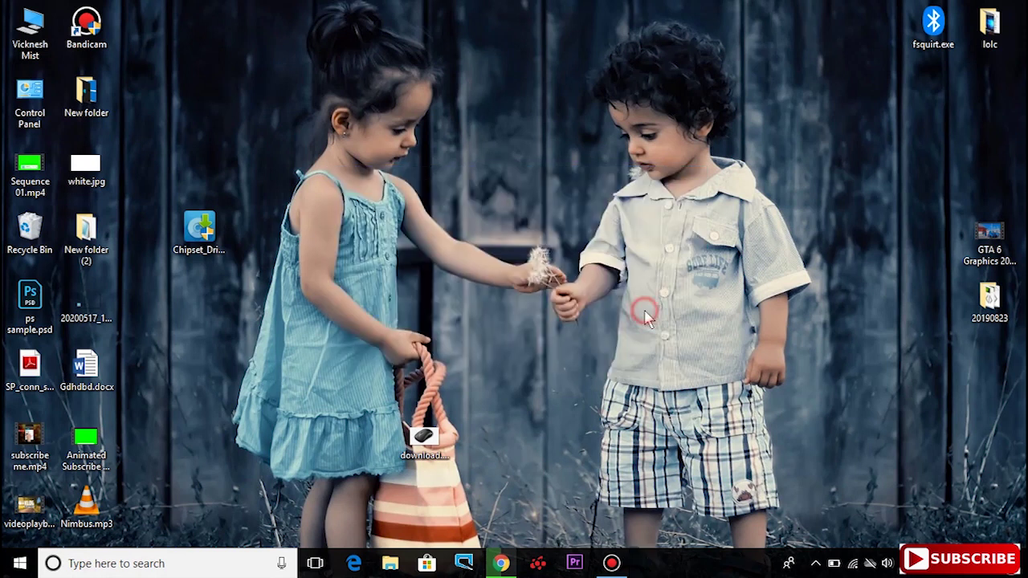